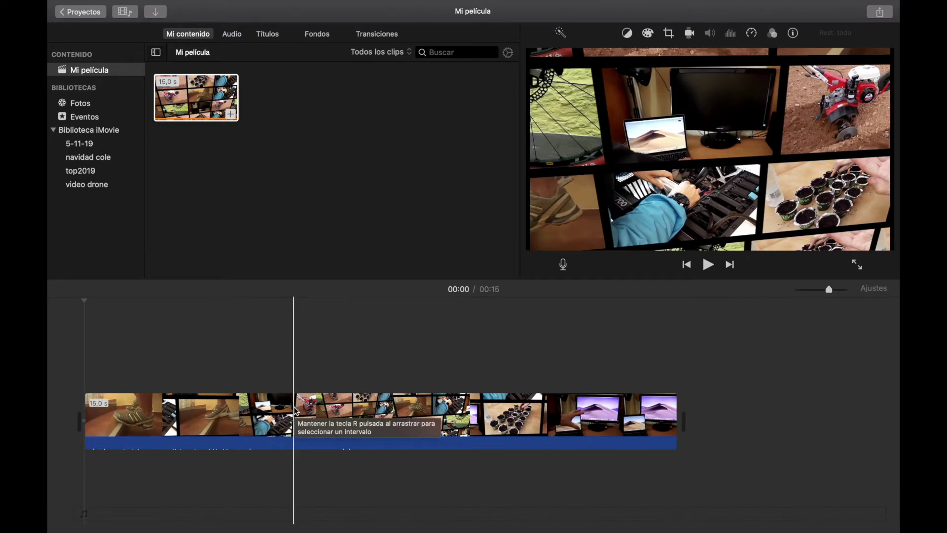
# Apply the Rayos X clip filter to the 15-second clip in the timeline.
pyautogui.click(296, 411)
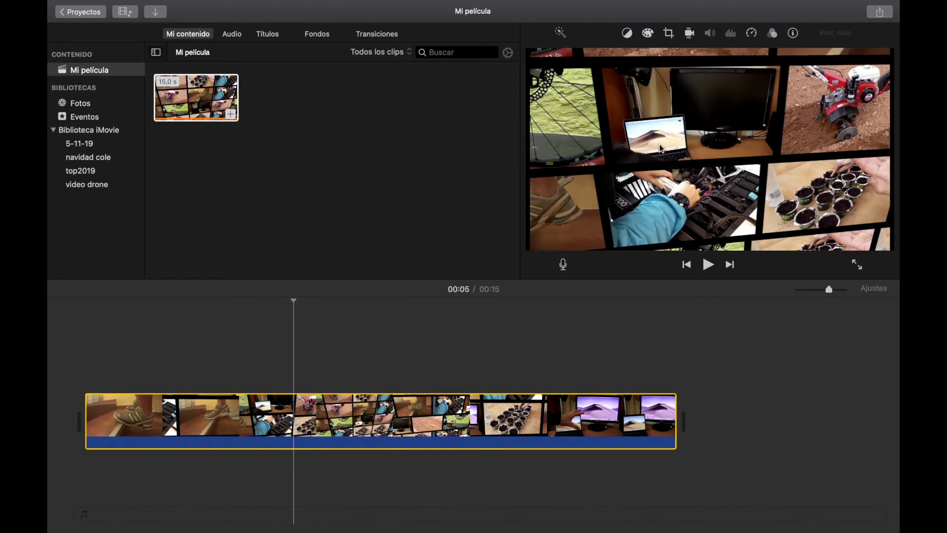
pyautogui.click(772, 36)
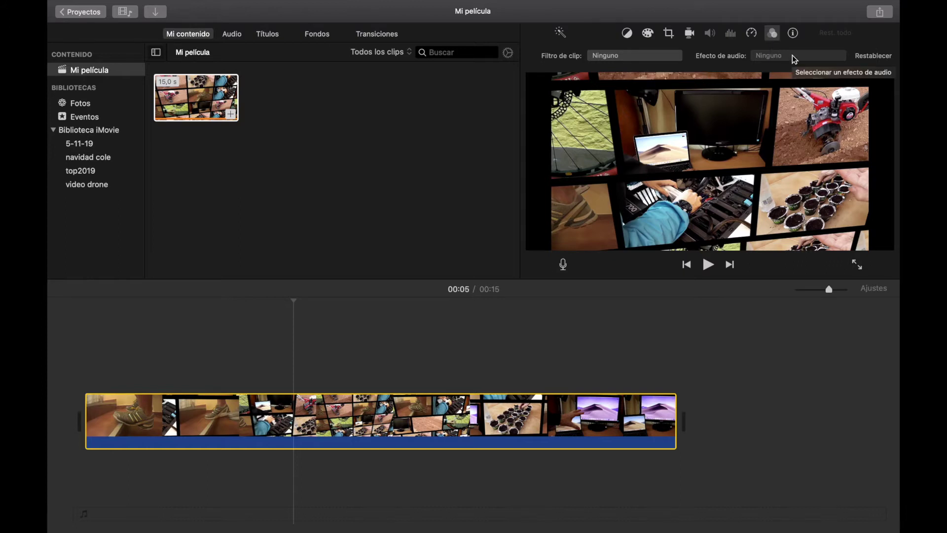
pyautogui.click(632, 56)
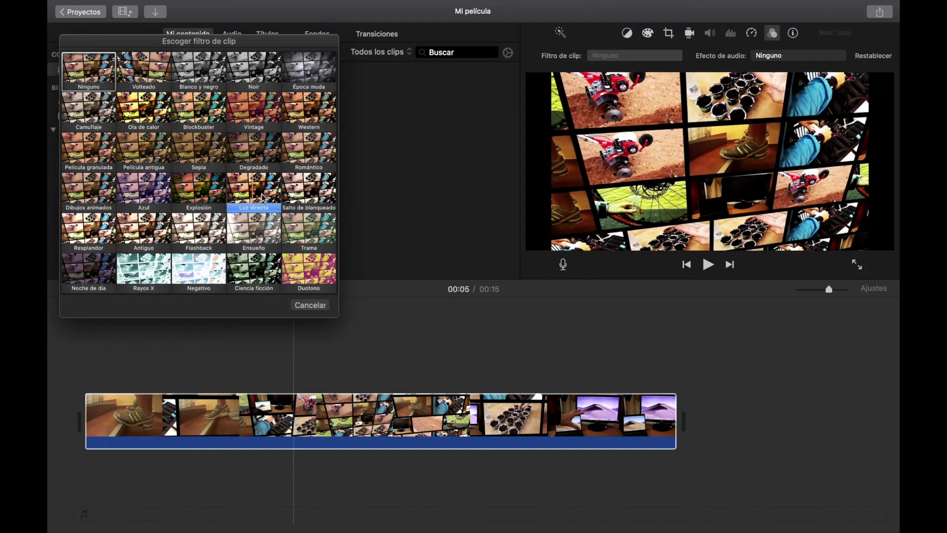
pyautogui.click(159, 267)
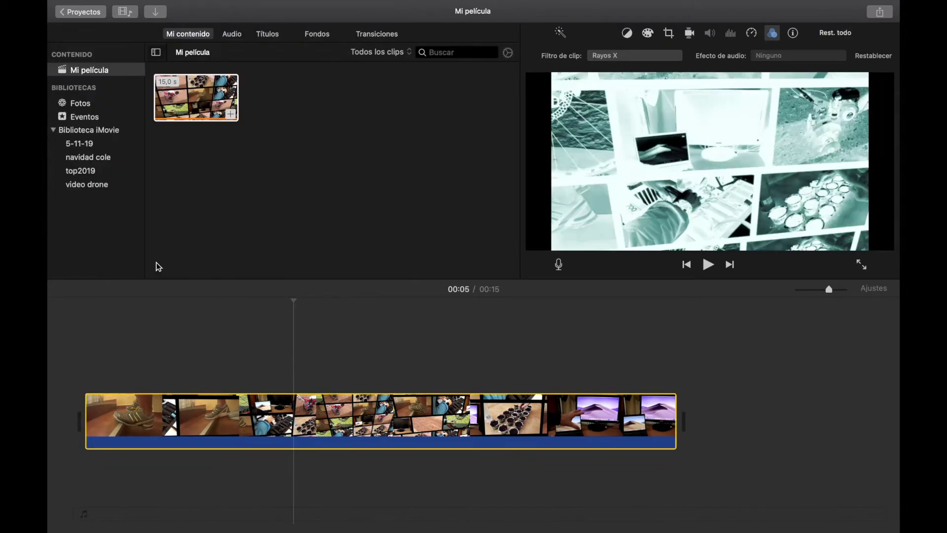
# Play the movie from its beginning to preview the Rayos X filter, stopping at about 00:08.
pyautogui.click(79, 353)
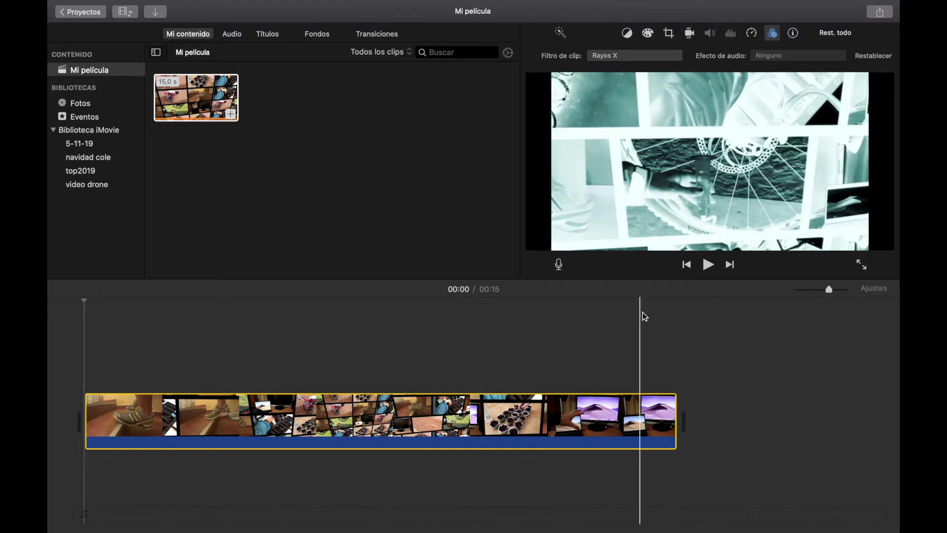
pyautogui.click(708, 266)
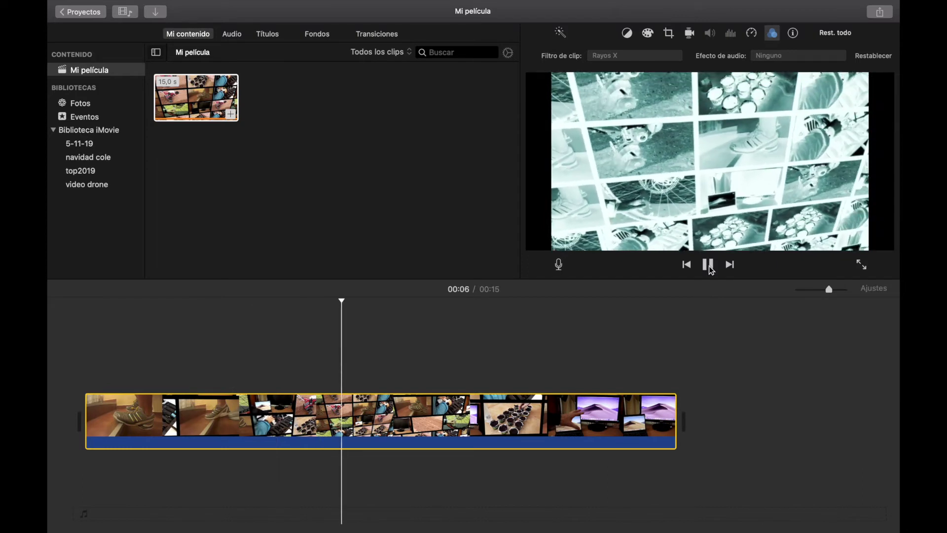
pyautogui.click(710, 266)
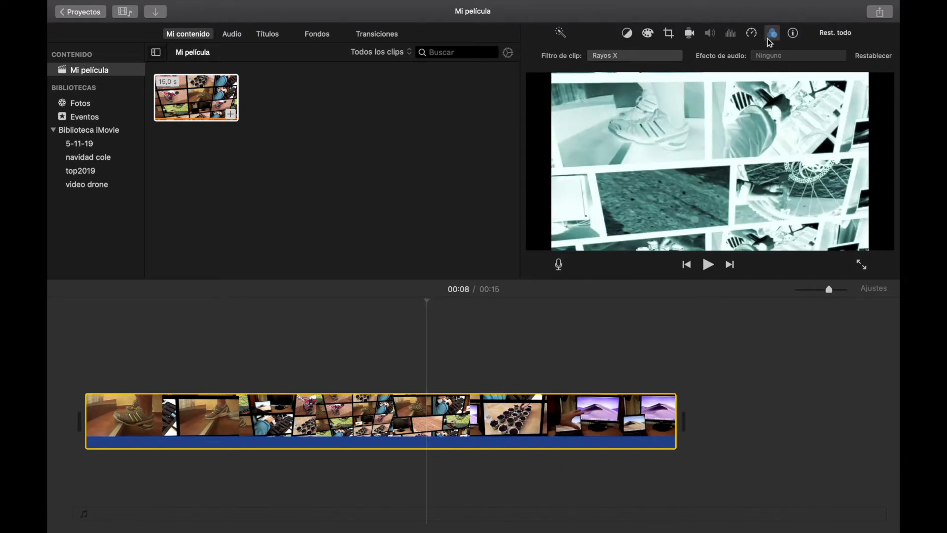
# Remove the Rayos X filter from the clip by setting its clip filter to Ninguno.
pyautogui.click(773, 34)
pyautogui.click(611, 56)
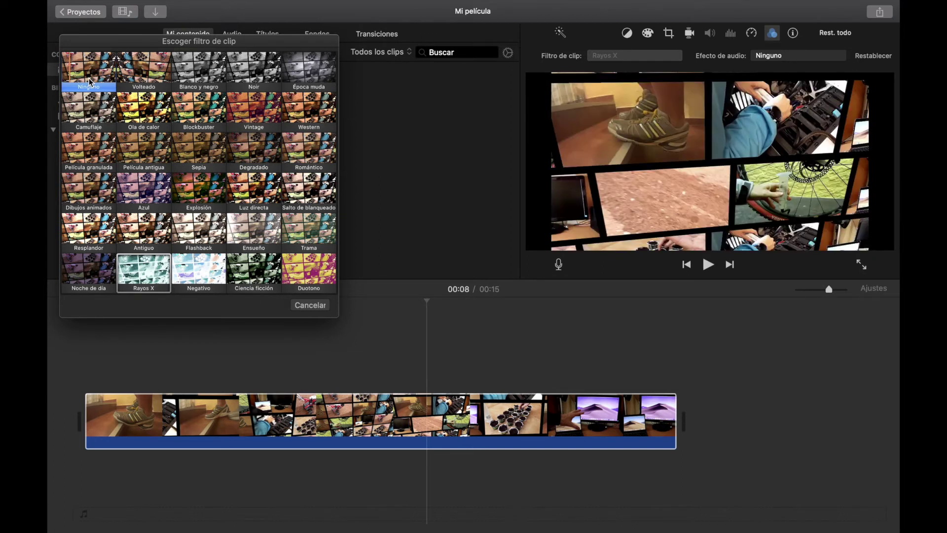
pyautogui.click(89, 78)
# Play the unfiltered movie from its beginning and pause at about 00:03.
pyautogui.click(108, 358)
pyautogui.click(712, 268)
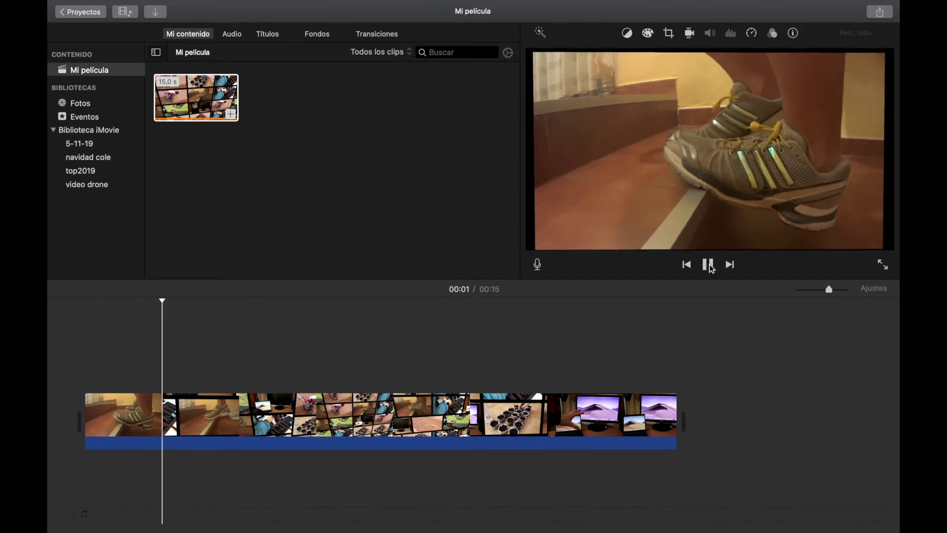
pyautogui.click(710, 266)
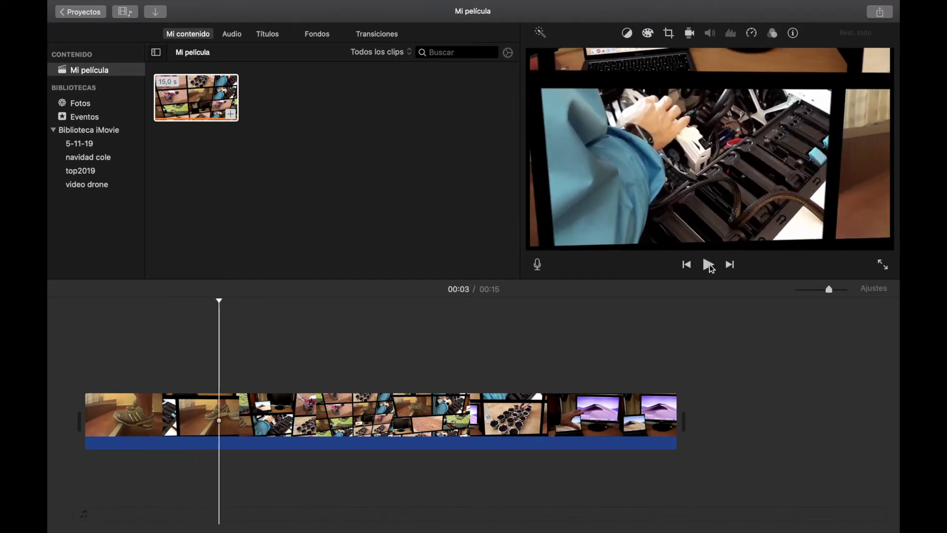
# Apply the Ciencia ficción clip filter to the timeline clip.
pyautogui.click(772, 33)
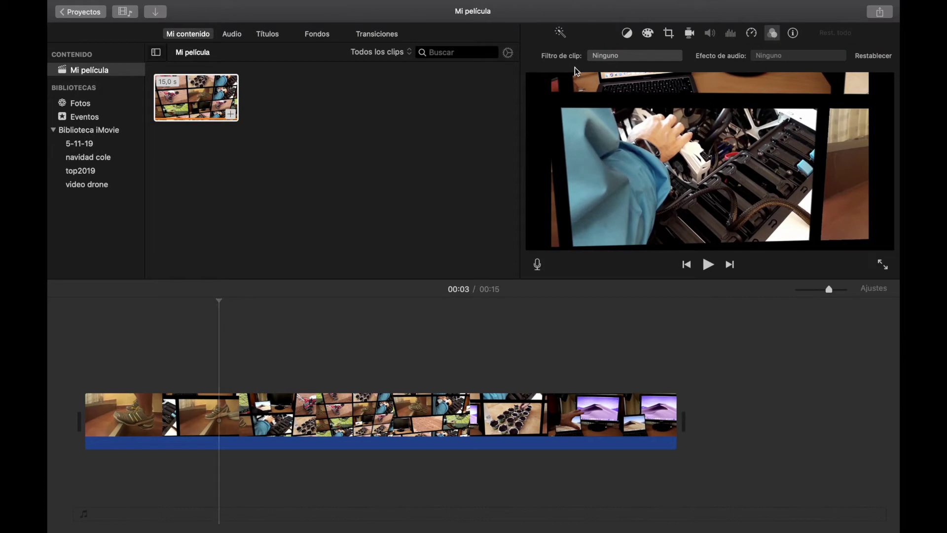
pyautogui.click(598, 59)
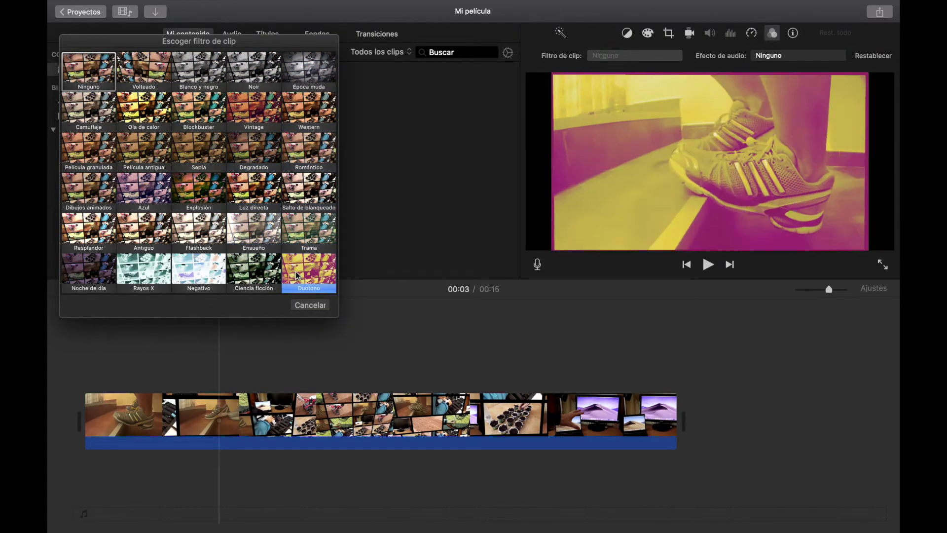
pyautogui.click(257, 264)
# Play the movie from its beginning to preview the Ciencia ficción filter, pausing at about 00:04.
pyautogui.click(75, 374)
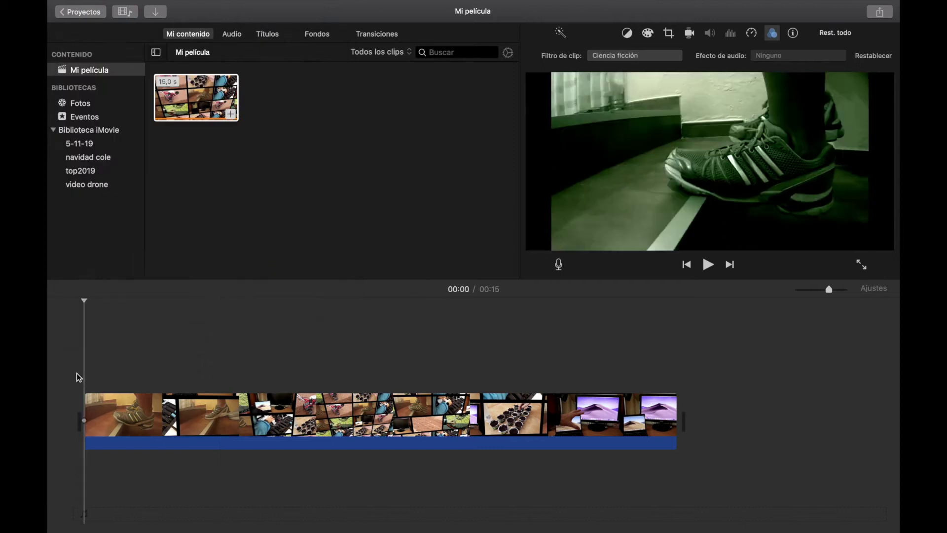
pyautogui.click(708, 265)
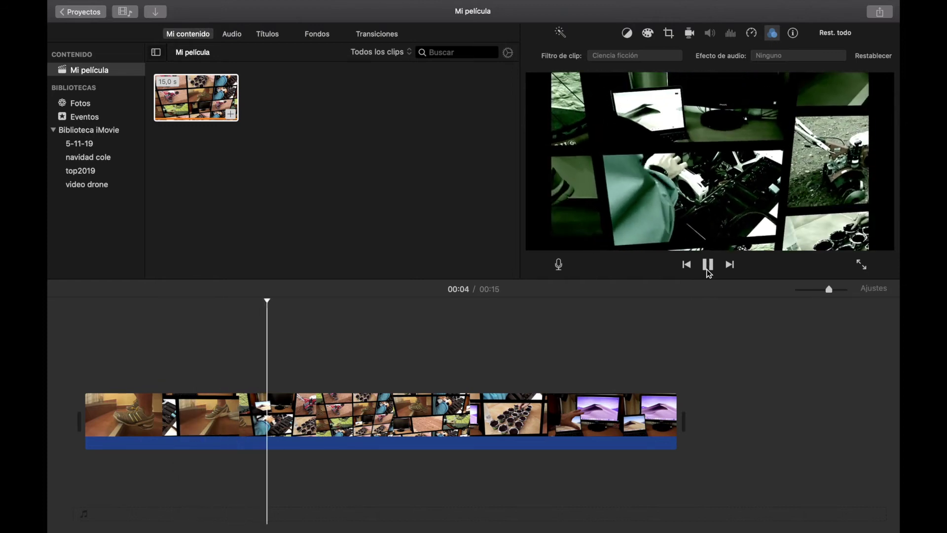
pyautogui.click(709, 271)
# Set the clip's filter back to Ninguno to remove the Ciencia ficción effect.
pyautogui.click(771, 35)
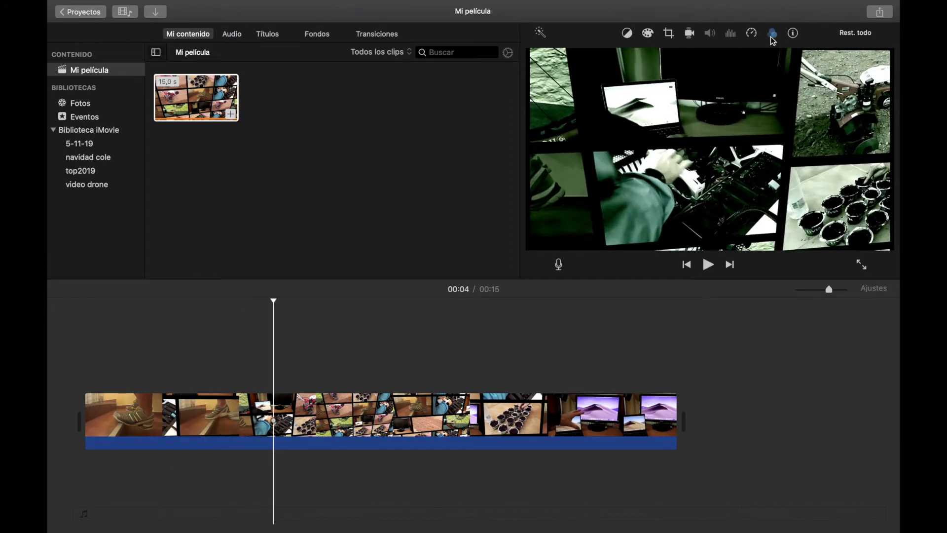
pyautogui.click(774, 32)
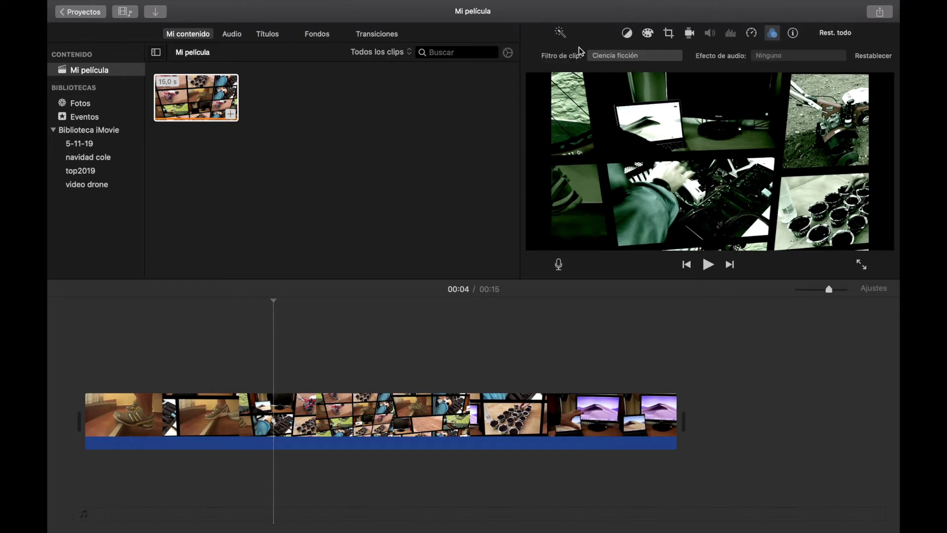
pyautogui.click(598, 58)
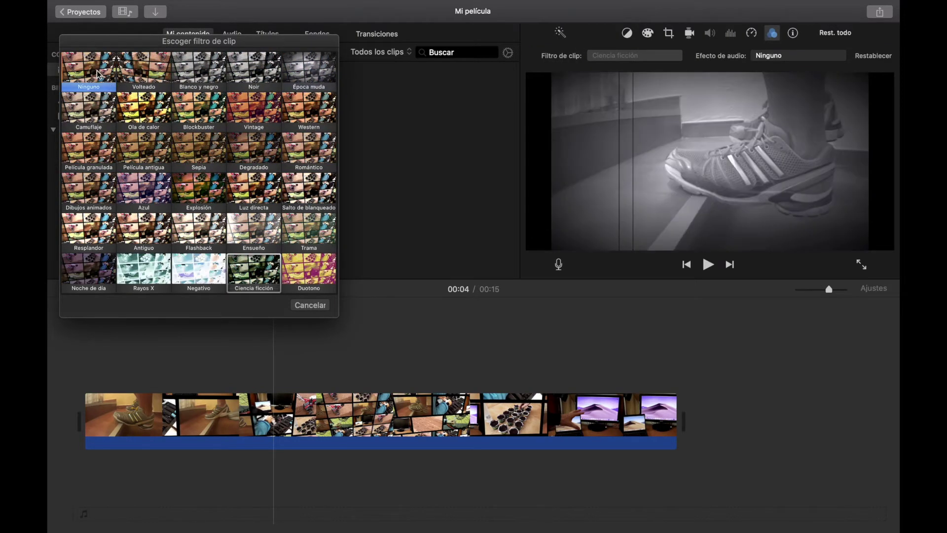
pyautogui.click(89, 69)
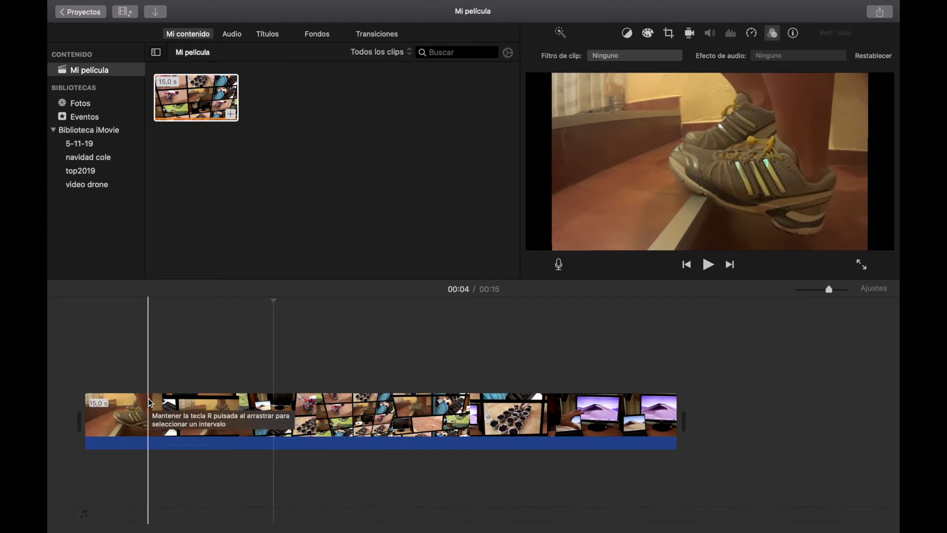
# Split the timeline clip in two at about 00:07.
pyautogui.click(142, 419)
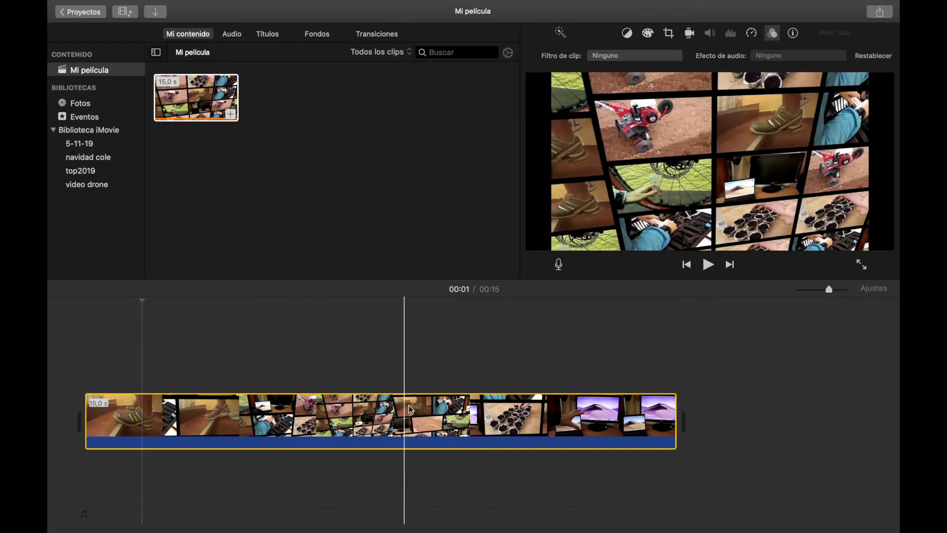
pyautogui.click(392, 413)
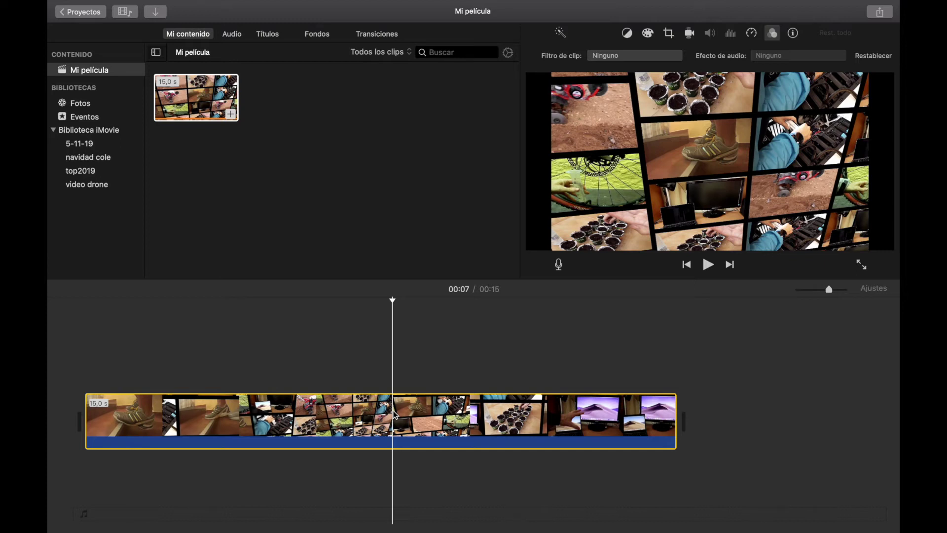
pyautogui.rightClick(394, 414)
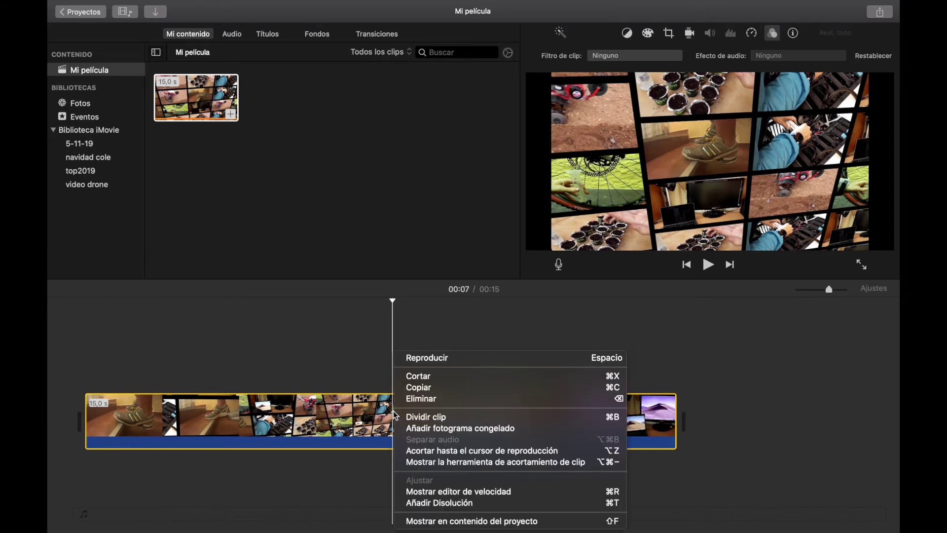
pyautogui.click(427, 416)
pyautogui.click(450, 414)
# Apply the Noir clip filter to the first of the two clips.
pyautogui.click(298, 417)
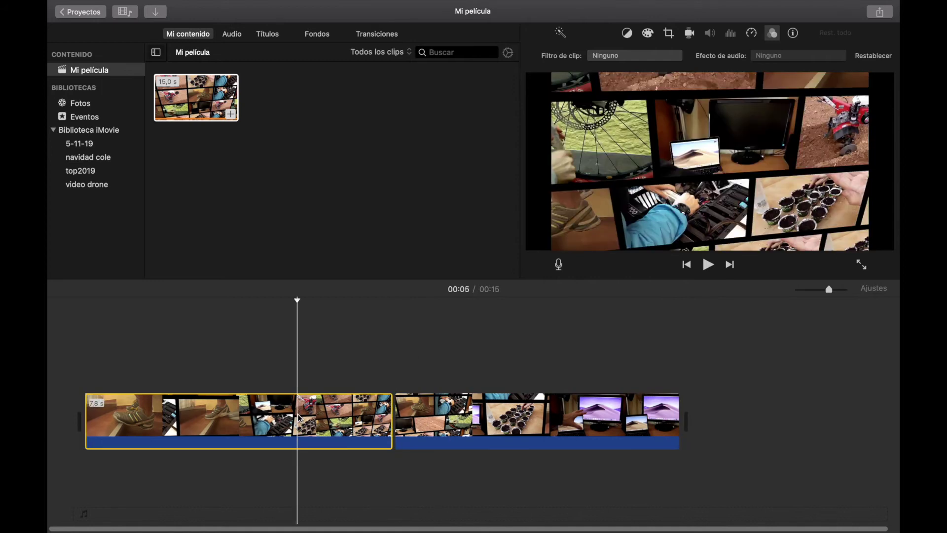
pyautogui.click(602, 58)
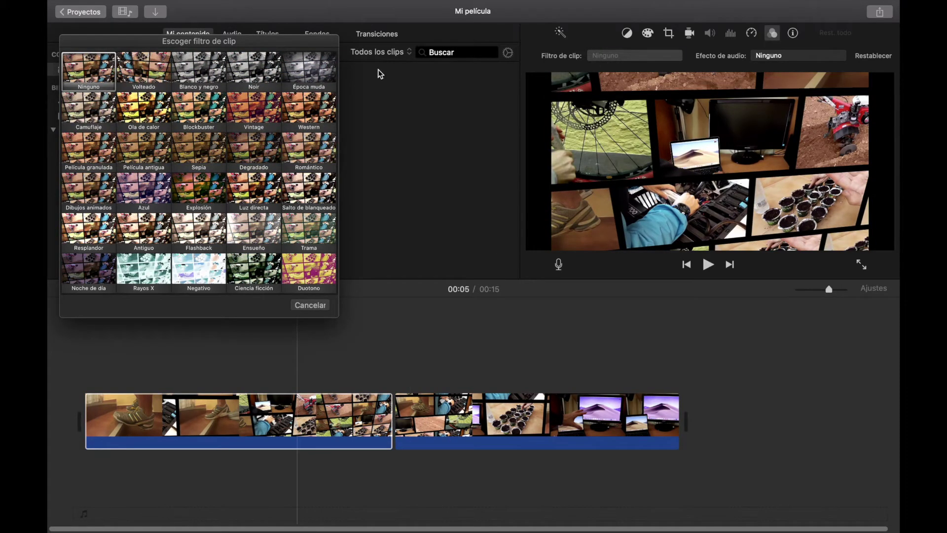
pyautogui.click(254, 69)
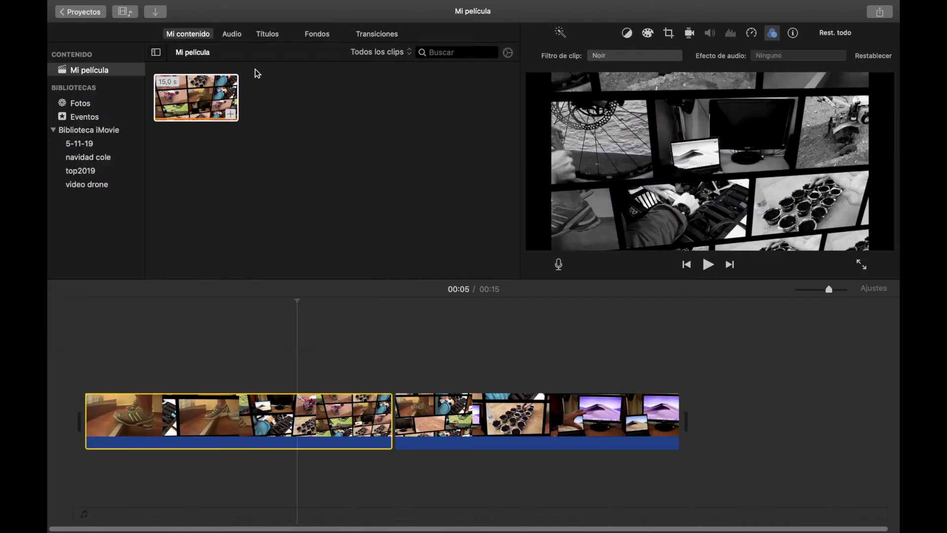
# Apply the Explosión clip filter to the second clip in the timeline.
pyautogui.click(463, 420)
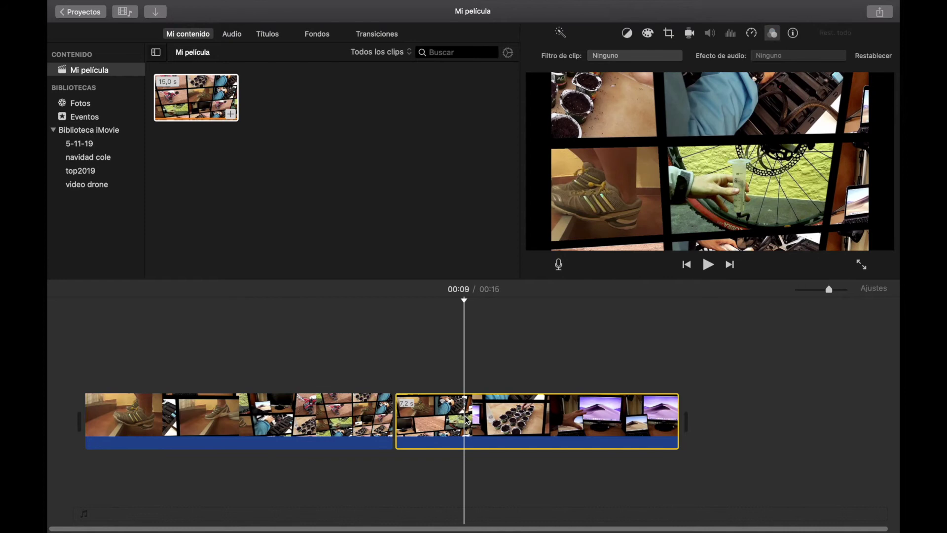
pyautogui.click(631, 55)
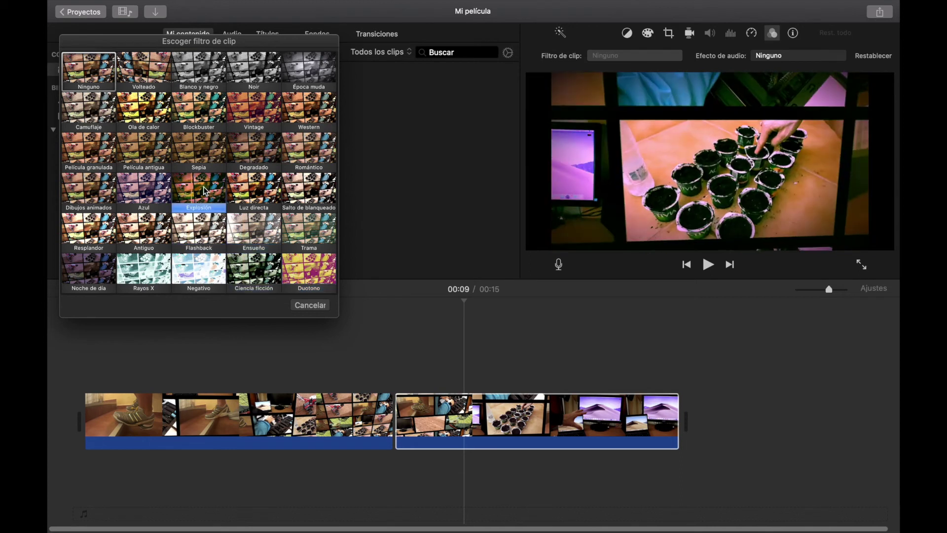
pyautogui.click(203, 185)
# Play the movie from its beginning to preview the change from Noir to Explosión, pausing at about 00:10.
pyautogui.click(170, 321)
pyautogui.click(78, 345)
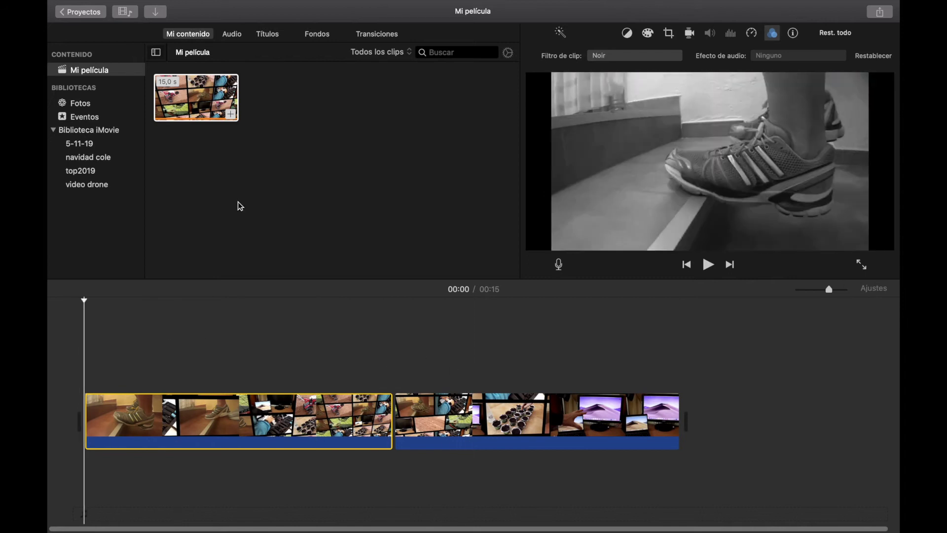
pyautogui.click(708, 267)
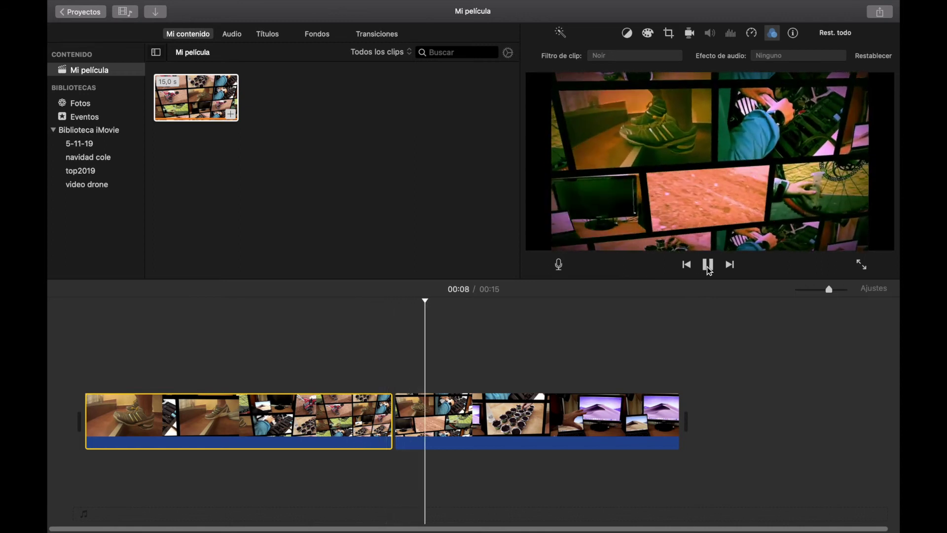
pyautogui.click(708, 269)
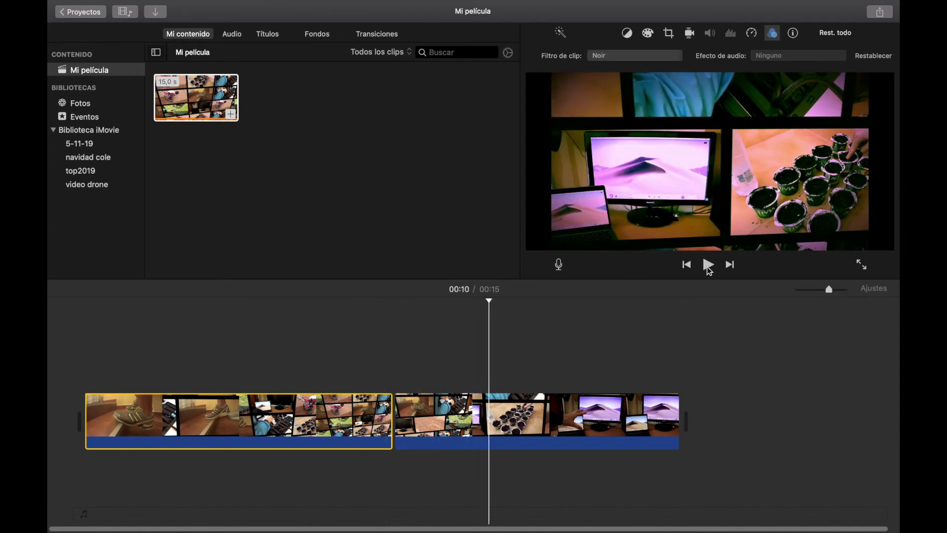
# Split the second clip at about 00:10 and apply the Noche de día clip filter to its last part.
pyautogui.rightClick(514, 407)
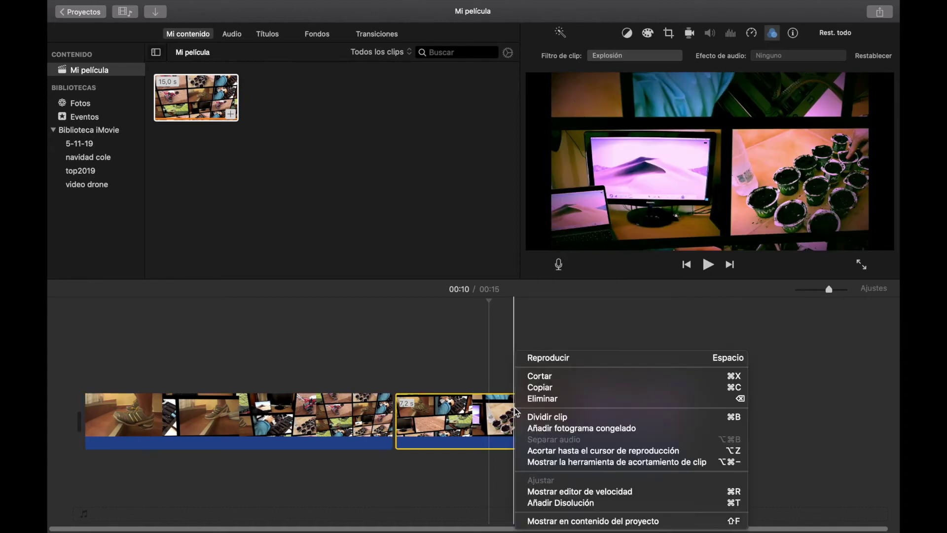
pyautogui.click(531, 418)
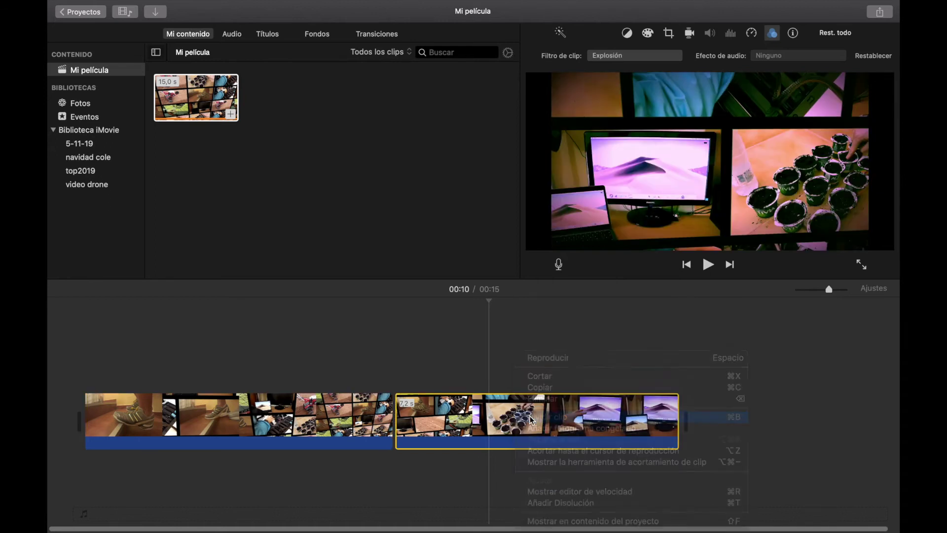
pyautogui.click(543, 421)
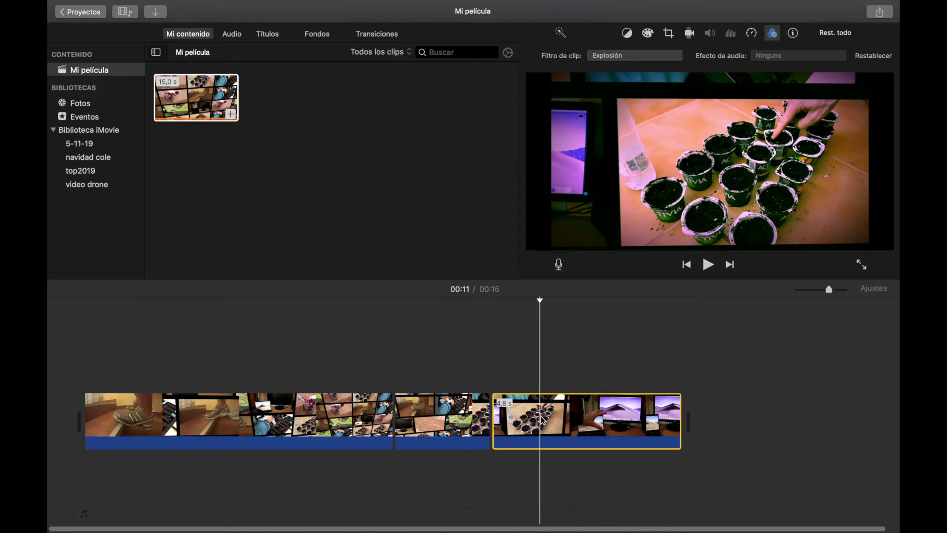
pyautogui.click(601, 58)
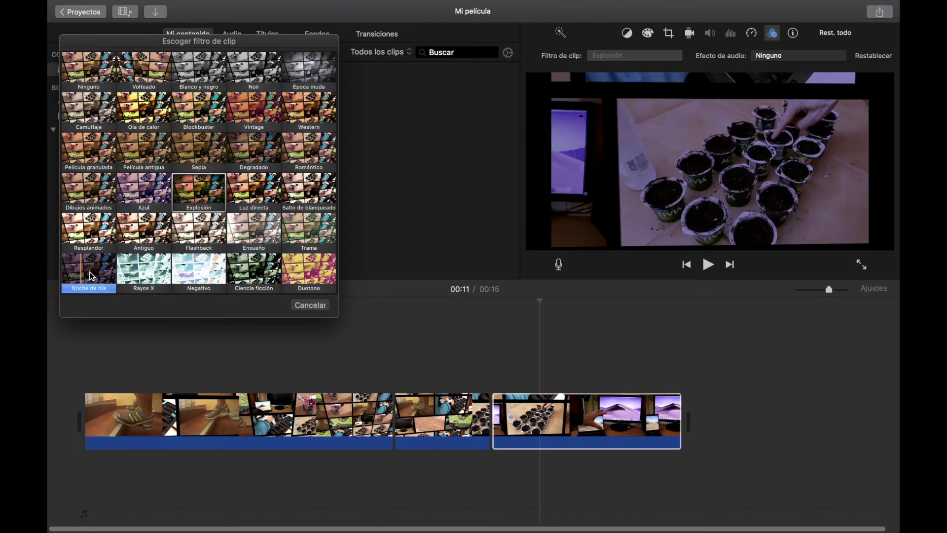
pyautogui.click(90, 274)
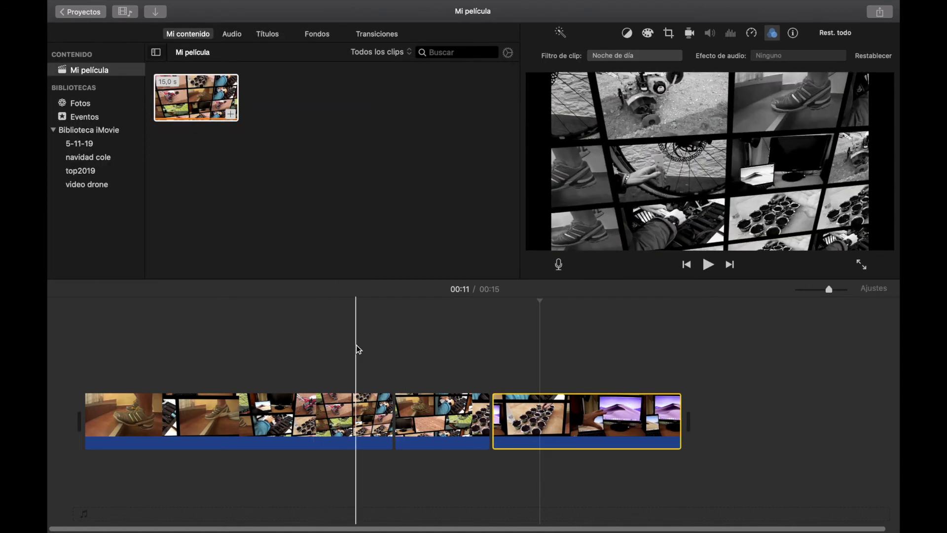
# Split the first clip at about 00:03 and apply the Romántico clip filter to its first part.
pyautogui.click(221, 398)
pyautogui.rightClick(221, 399)
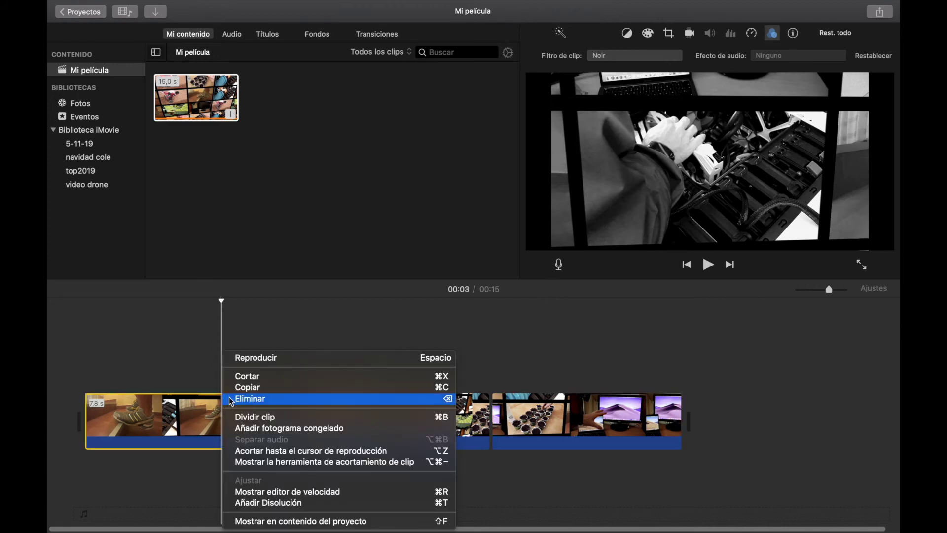
pyautogui.click(232, 417)
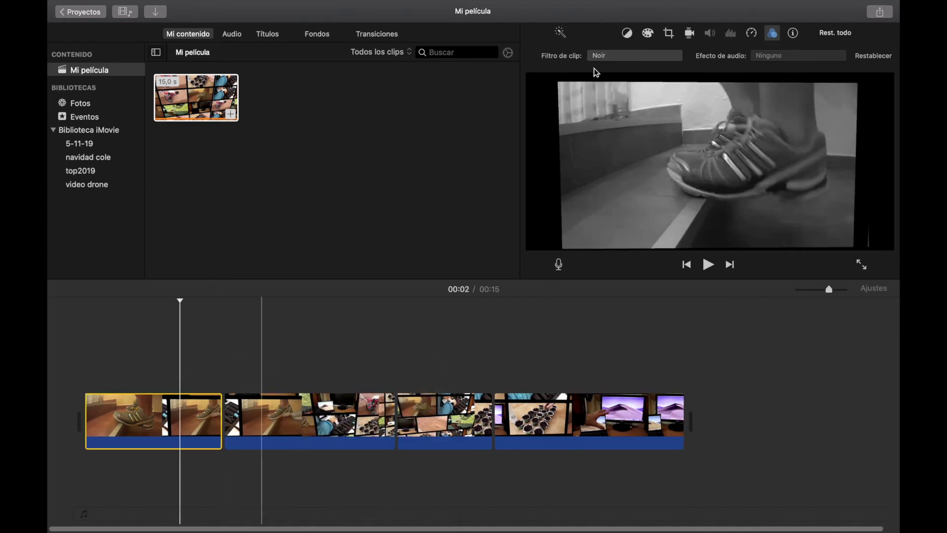
pyautogui.click(637, 57)
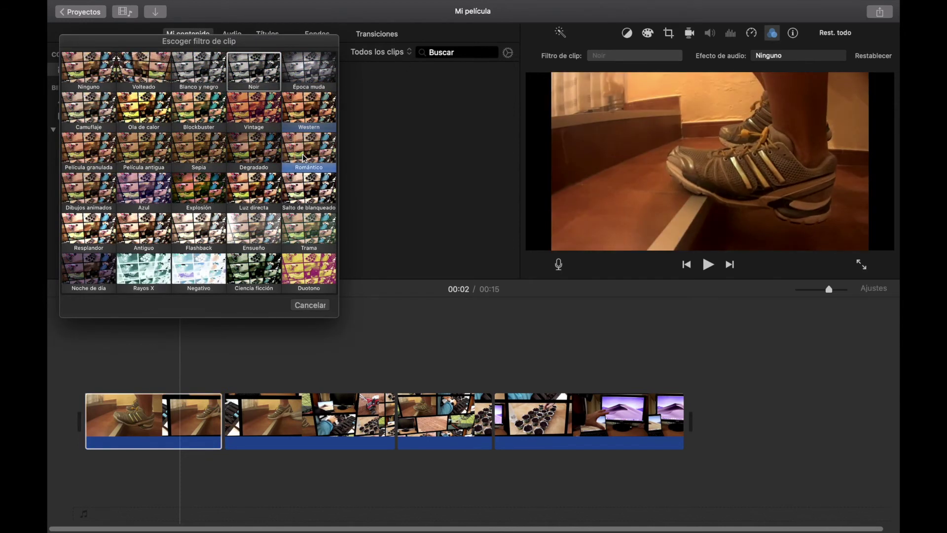
pyautogui.click(306, 150)
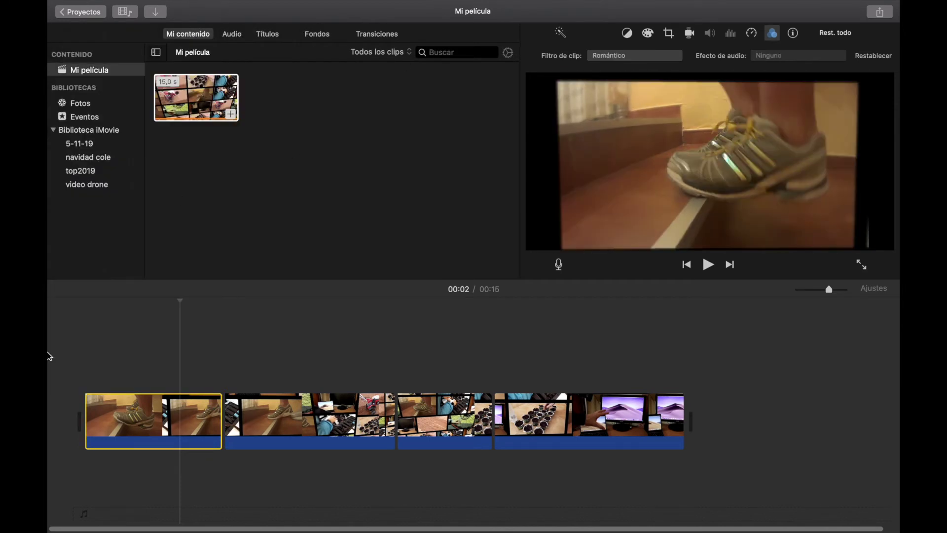
# Play the movie from its beginning to the end to preview the different filters on the four clips.
pyautogui.click(74, 376)
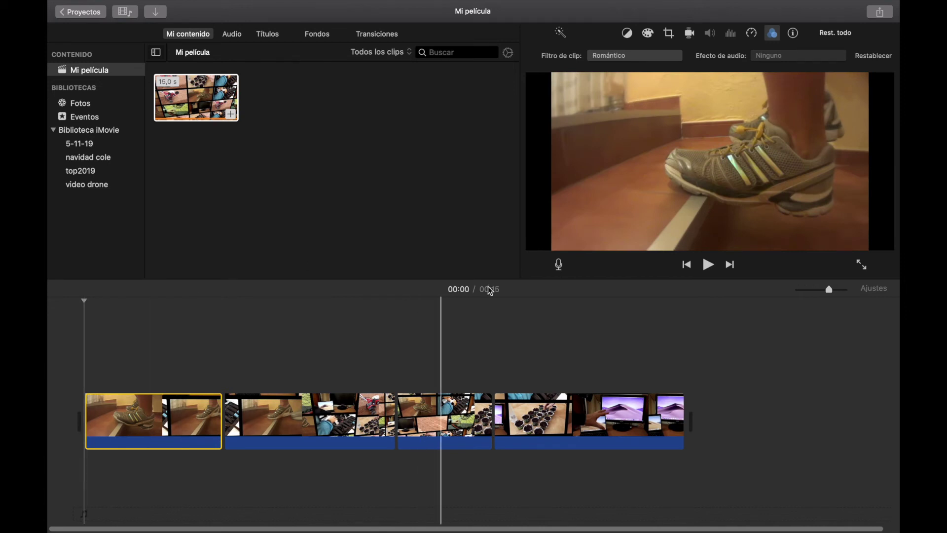
pyautogui.click(708, 265)
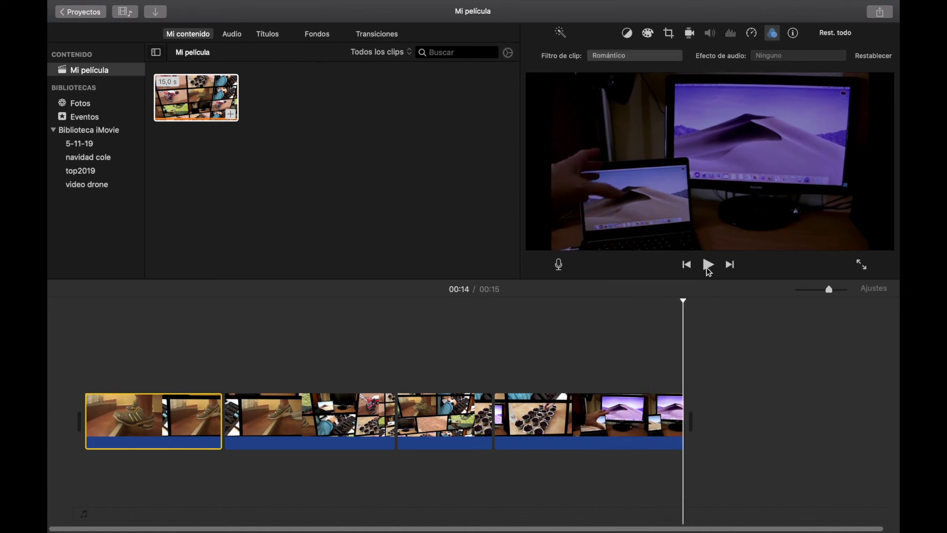
# Add a Disolución transition at each of the three cuts between the four clips in the timeline.
pyautogui.click(394, 34)
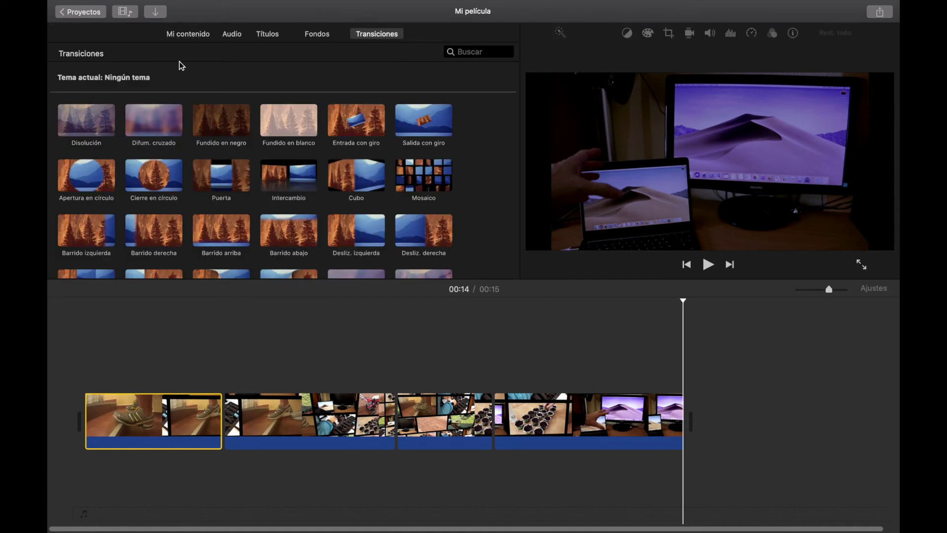
pyautogui.moveTo(101, 119); pyautogui.dragTo(210, 413)
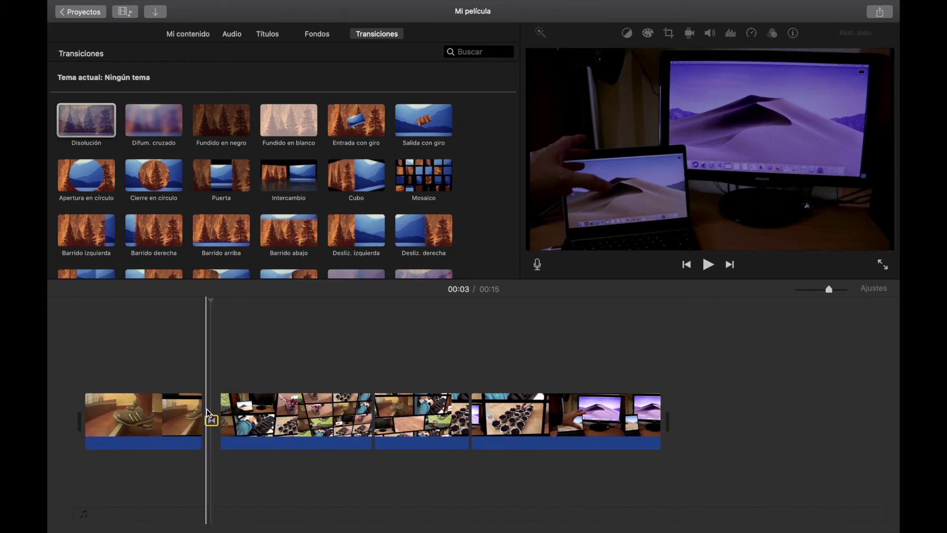
pyautogui.moveTo(90, 127); pyautogui.dragTo(362, 422)
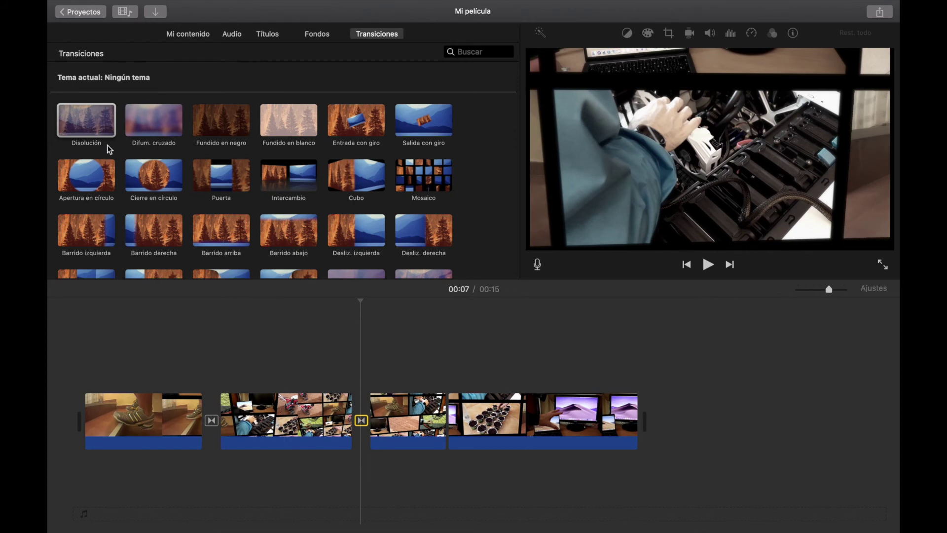
pyautogui.moveTo(90, 128); pyautogui.dragTo(435, 419)
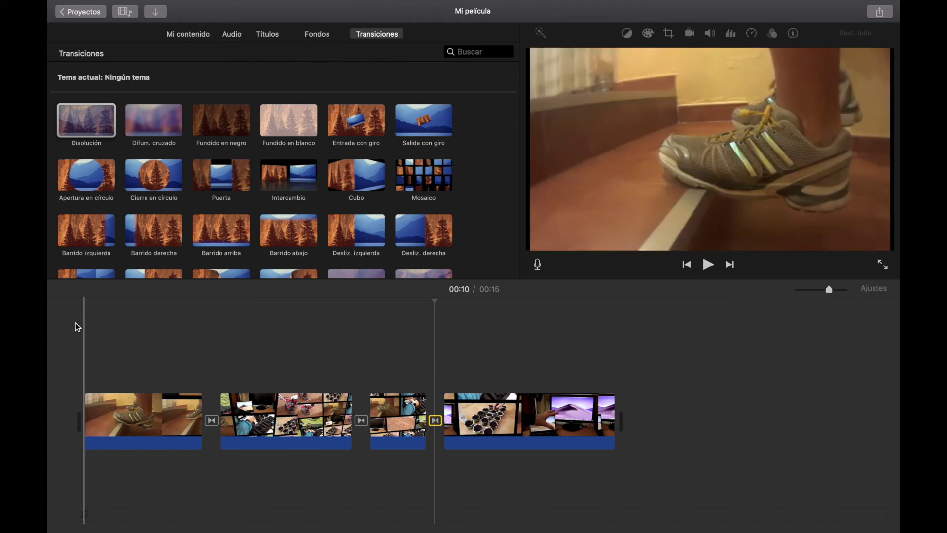
# Play the movie from its beginning to the end to preview the dissolves, and show the clip filter settings of the last clip.
pyautogui.click(76, 359)
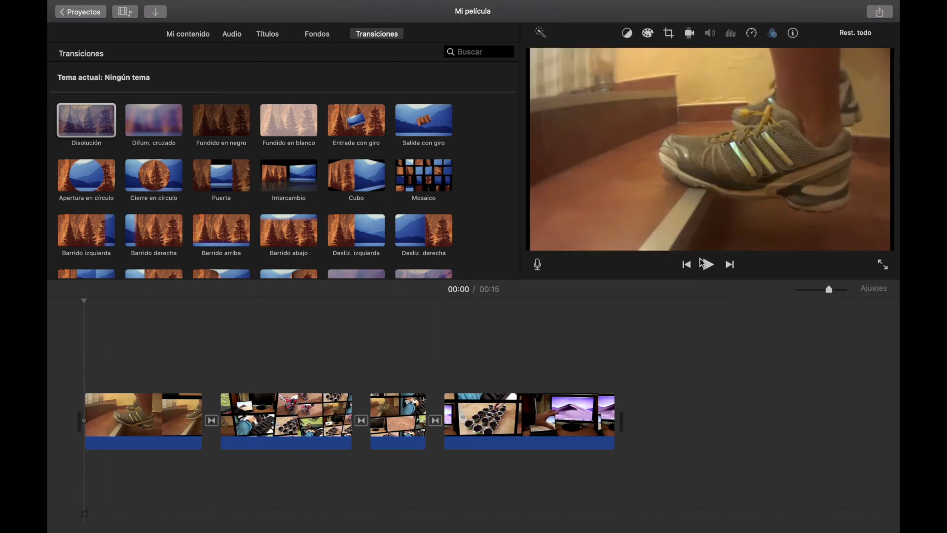
pyautogui.click(705, 268)
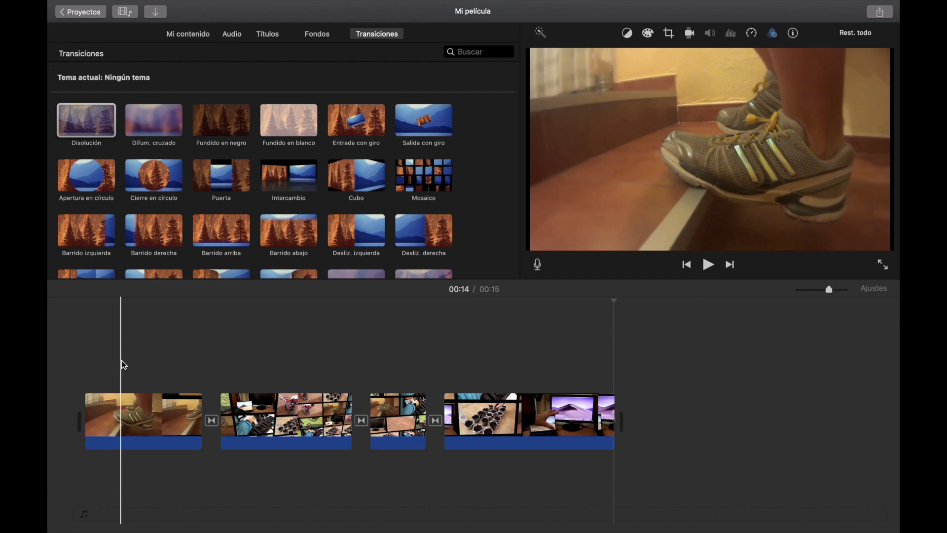
pyautogui.click(772, 33)
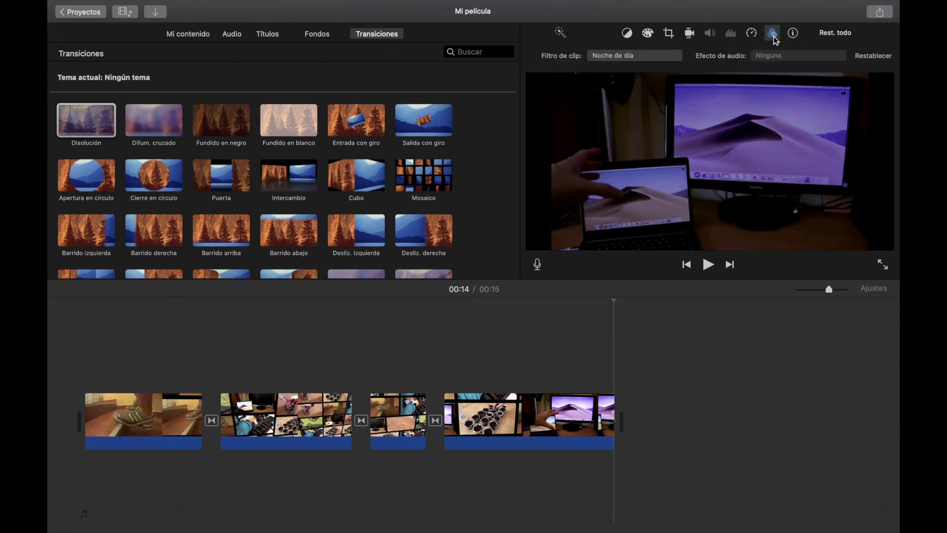